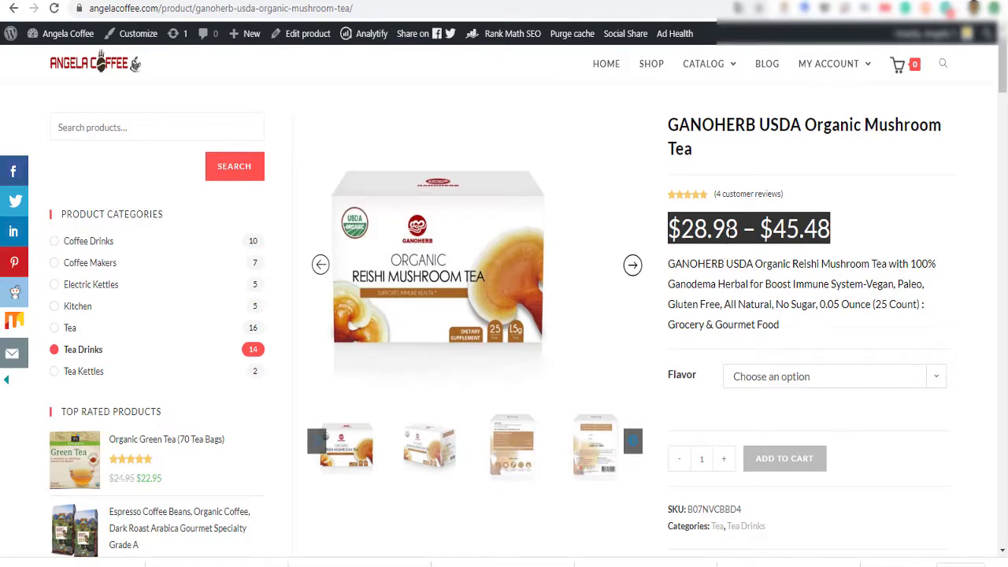
# Review the mushroom tea order's item total in WooCommerce and the payments balance in Amazon Pay Seller Central
pyautogui.click(701, 229)
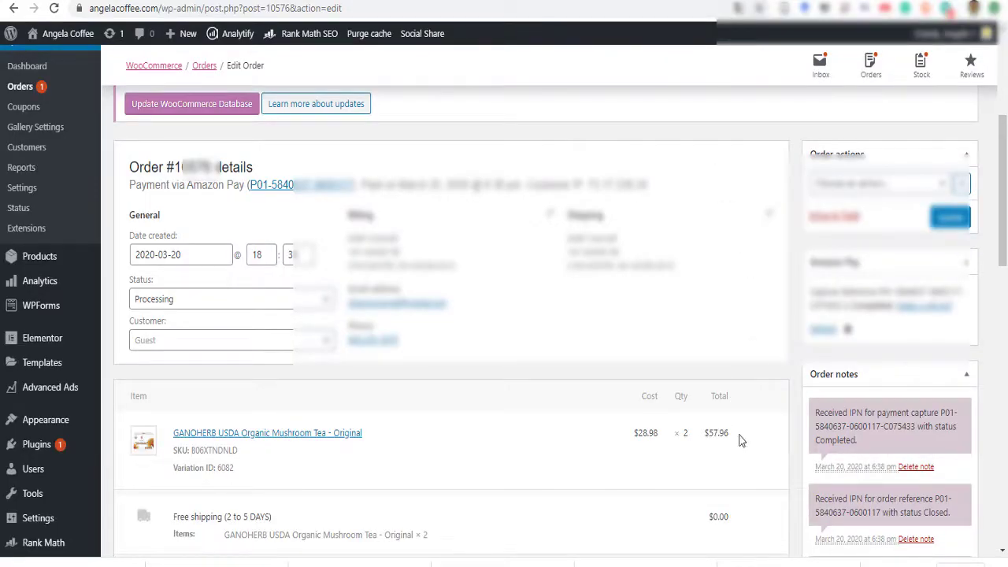
pyautogui.moveTo(732, 439); pyautogui.dragTo(705, 442)
pyautogui.moveTo(731, 431); pyautogui.dragTo(707, 432)
pyautogui.click(715, 435)
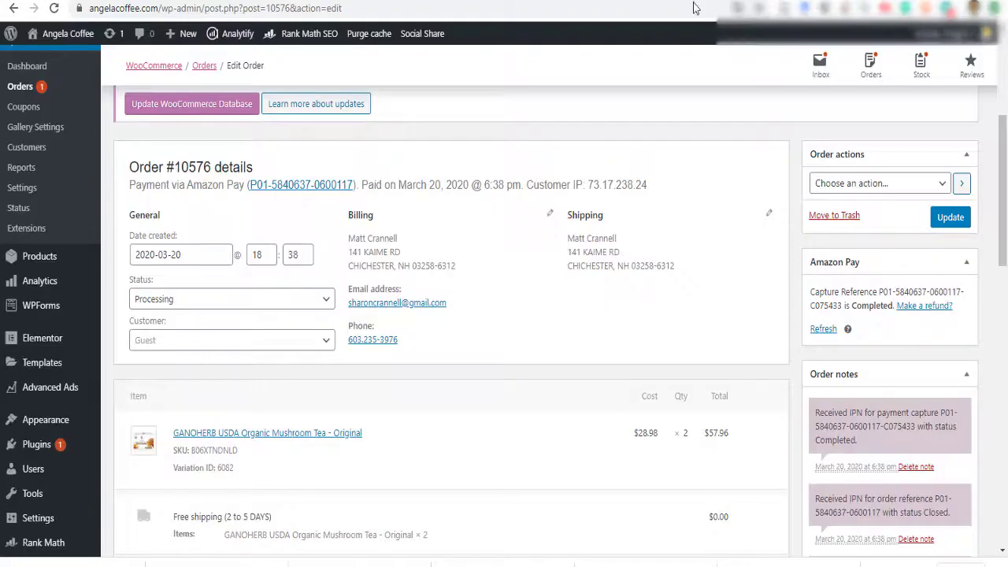
pyautogui.moveTo(729, 433); pyautogui.dragTo(706, 434)
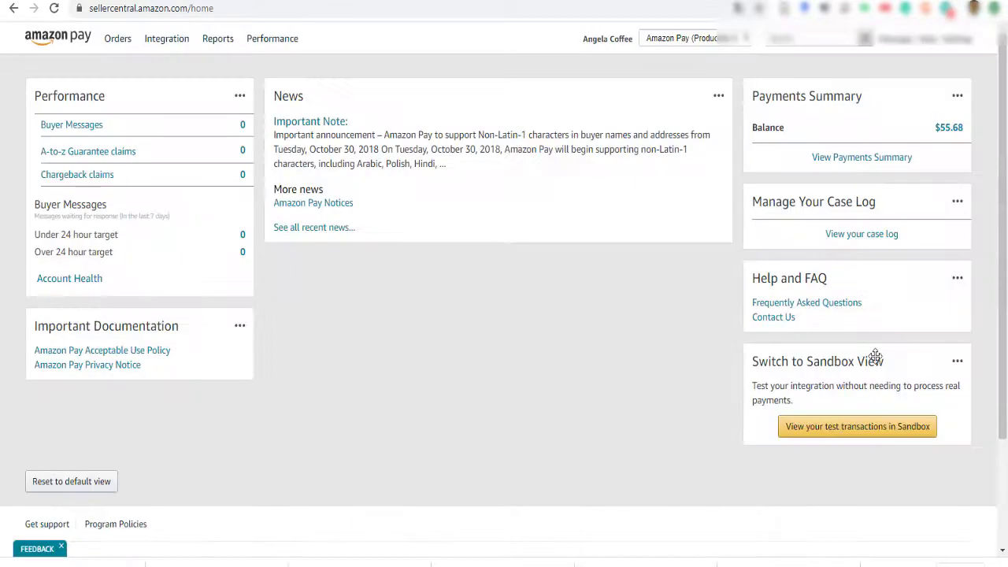
pyautogui.moveTo(934, 126); pyautogui.dragTo(967, 131)
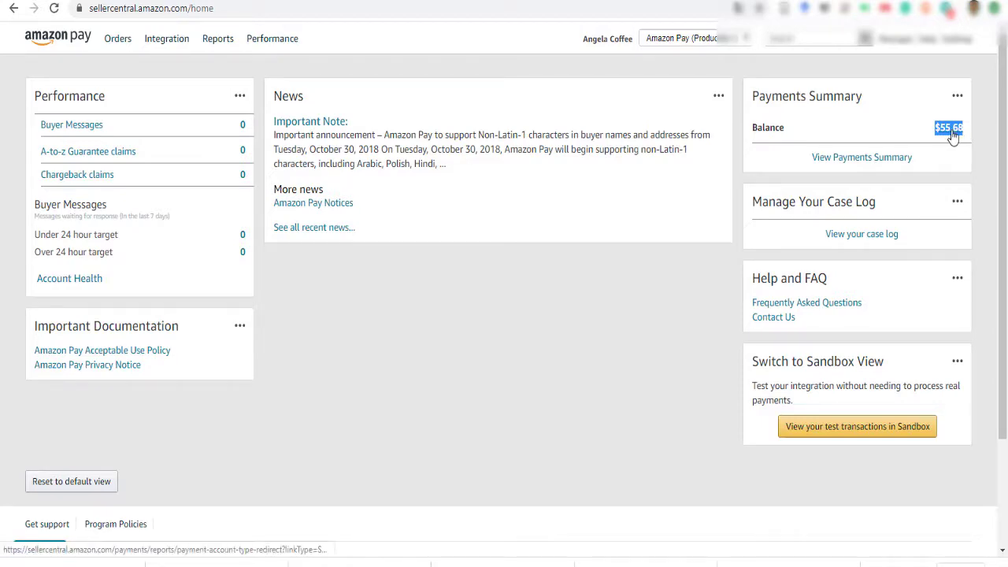
pyautogui.click(765, 218)
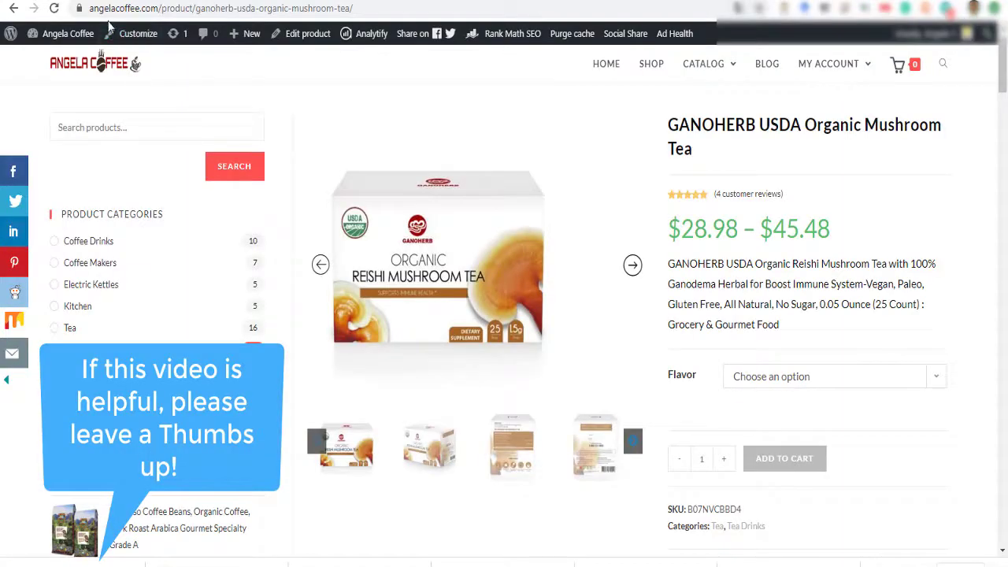
# Switch to the store's mushroom tea product page and choose the Concentrated flavor to view its price and stock
pyautogui.click(947, 383)
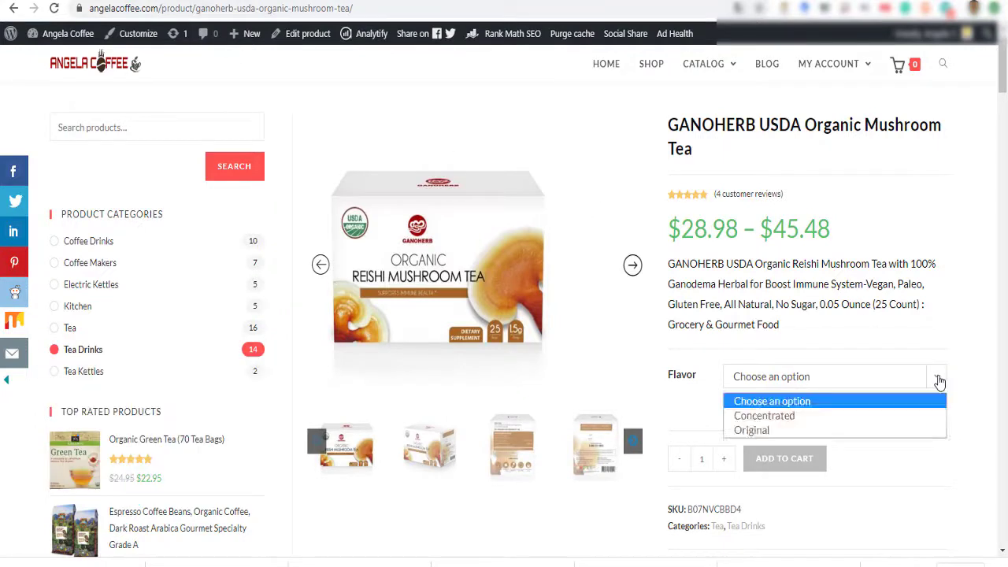
pyautogui.click(771, 416)
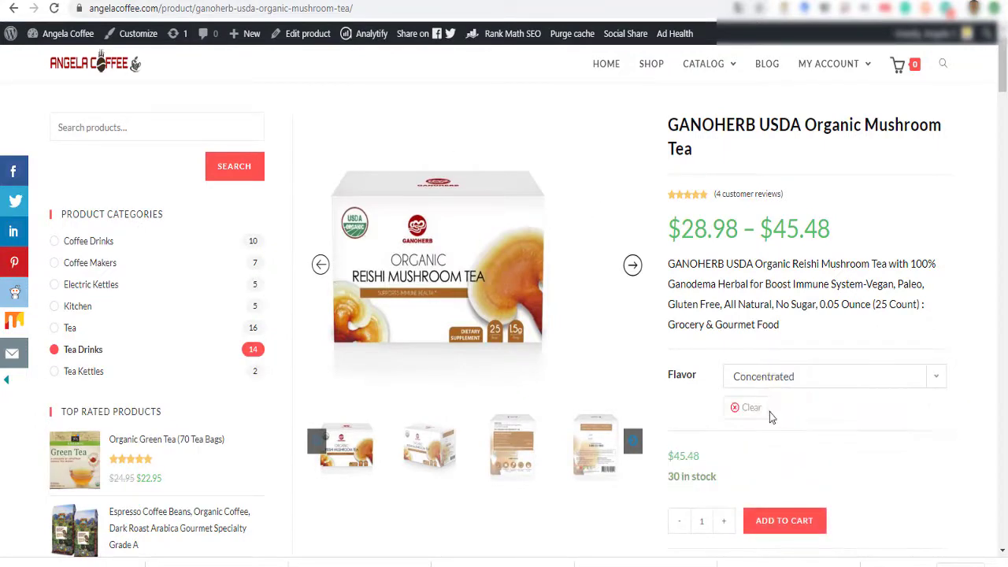
pyautogui.scroll(-2, 877, 430)
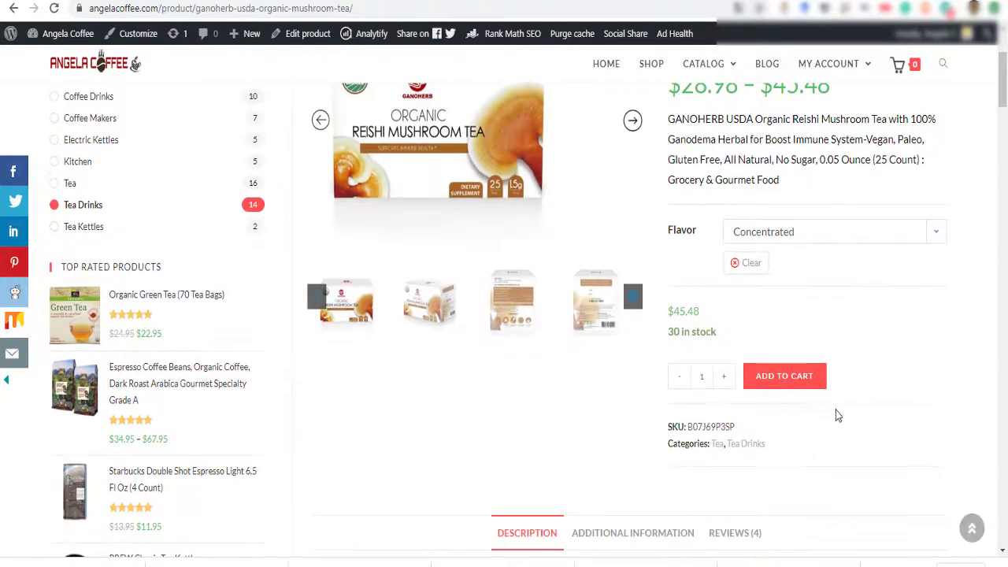
# Add one Original-flavor mushroom tea to the cart and proceed to checkout
pyautogui.click(950, 233)
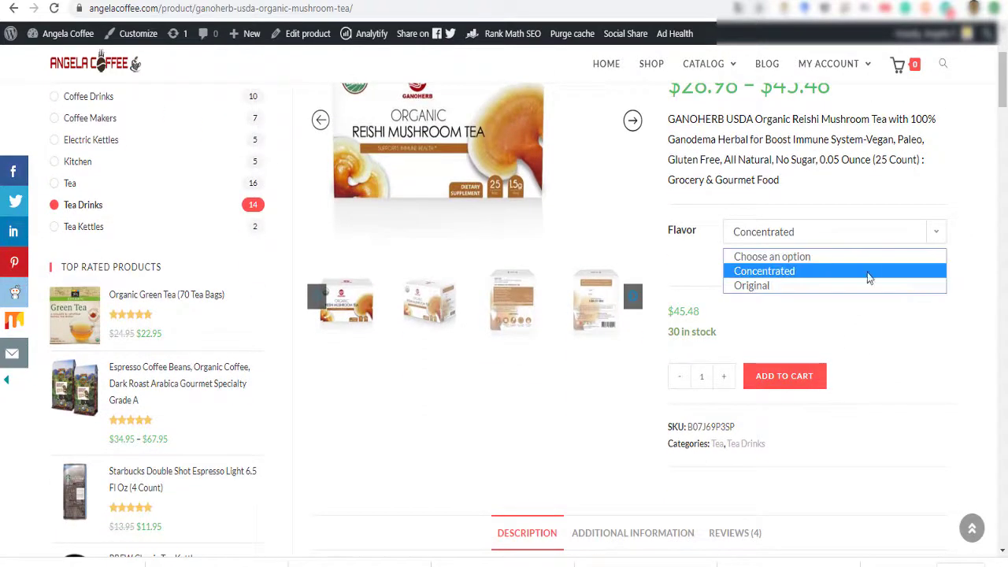
pyautogui.click(823, 285)
pyautogui.scroll(1, 803, 393)
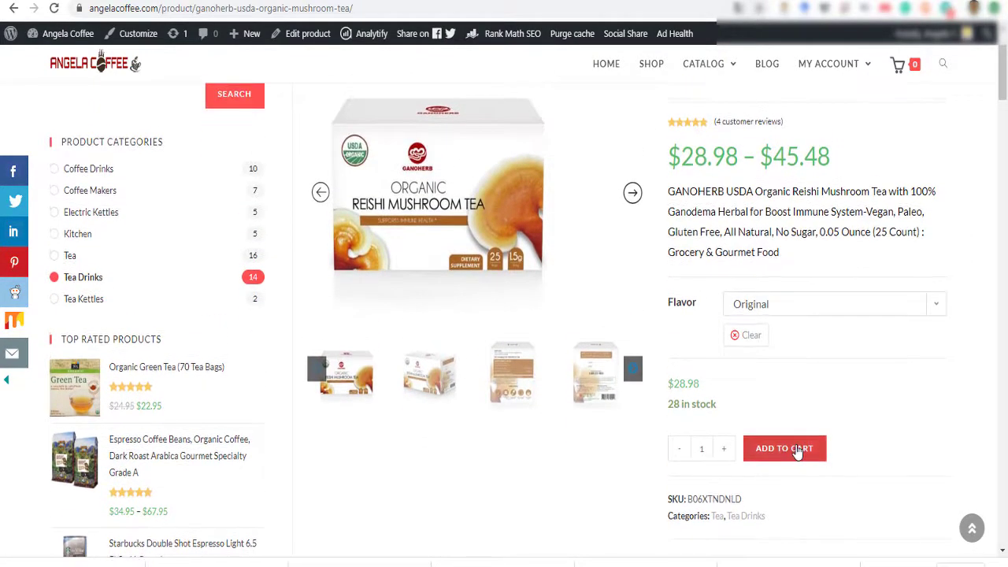
pyautogui.click(797, 450)
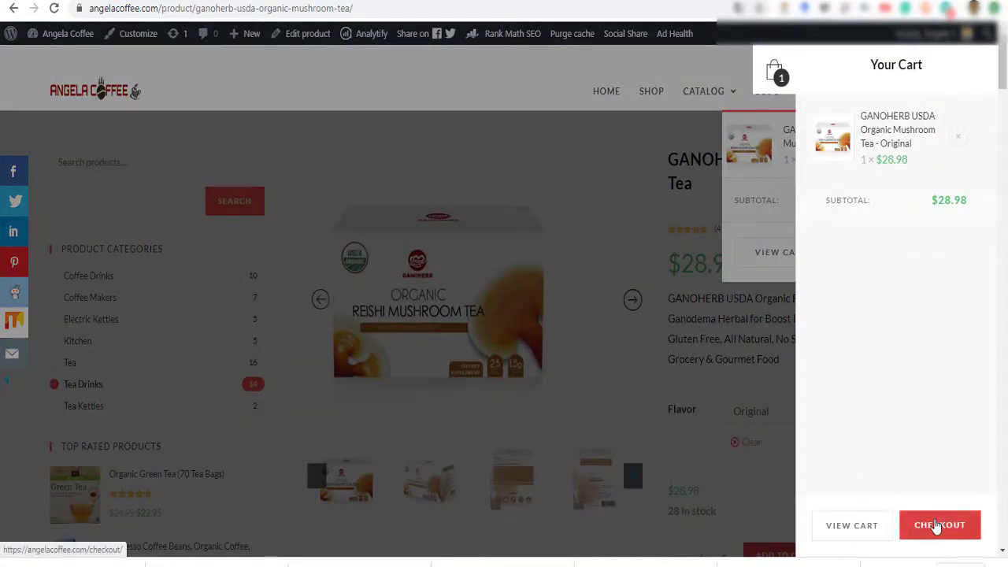
pyautogui.click(936, 526)
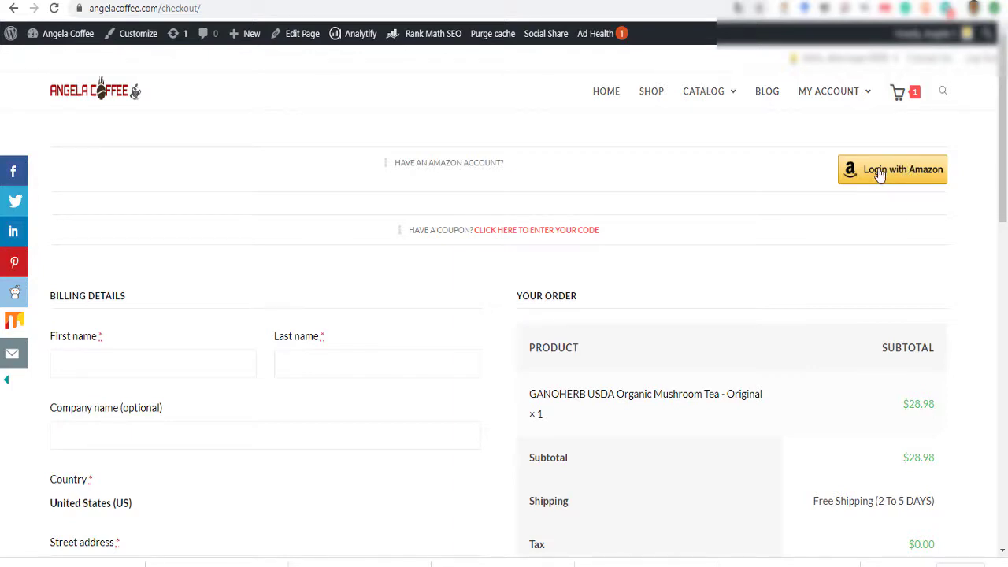
# Examine the payment options on the store's checkout page: Login with Amazon, PayPal and Credit Card (Stripe)
pyautogui.moveTo(880, 174); pyautogui.dragTo(922, 142)
pyautogui.scroll(-3, 906, 162)
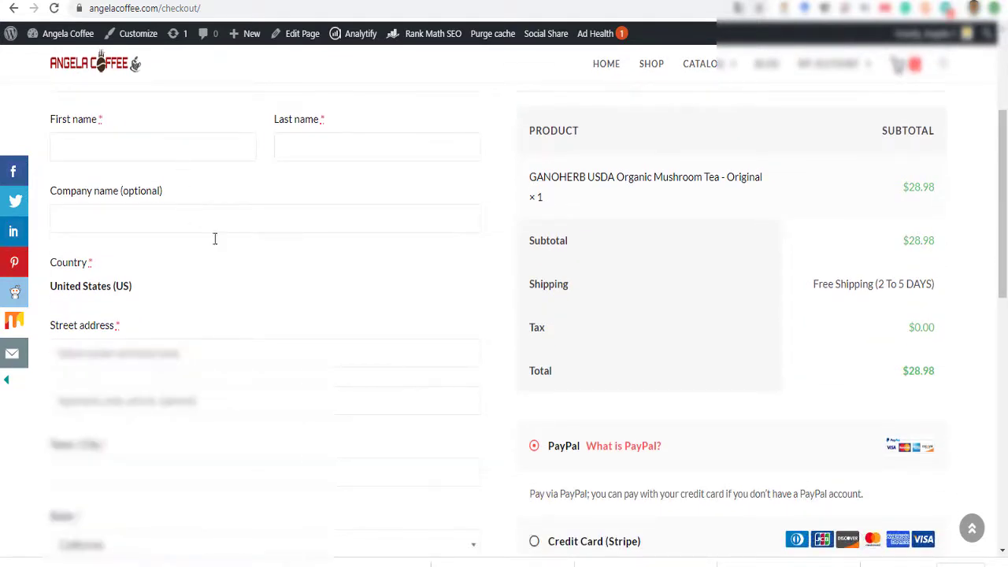
pyautogui.scroll(-3, 217, 241)
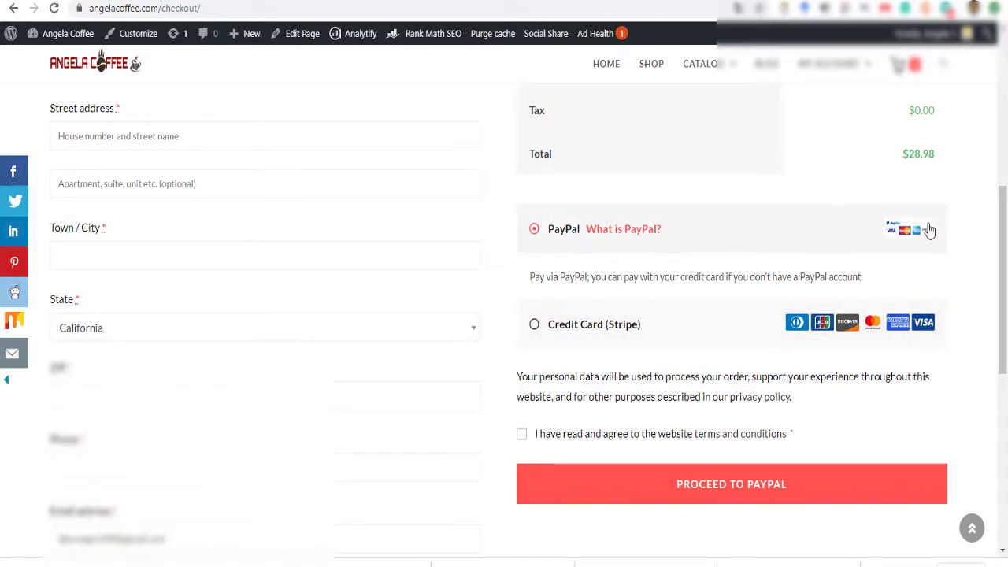
pyautogui.scroll(-2, 689, 272)
pyautogui.scroll(7, 688, 272)
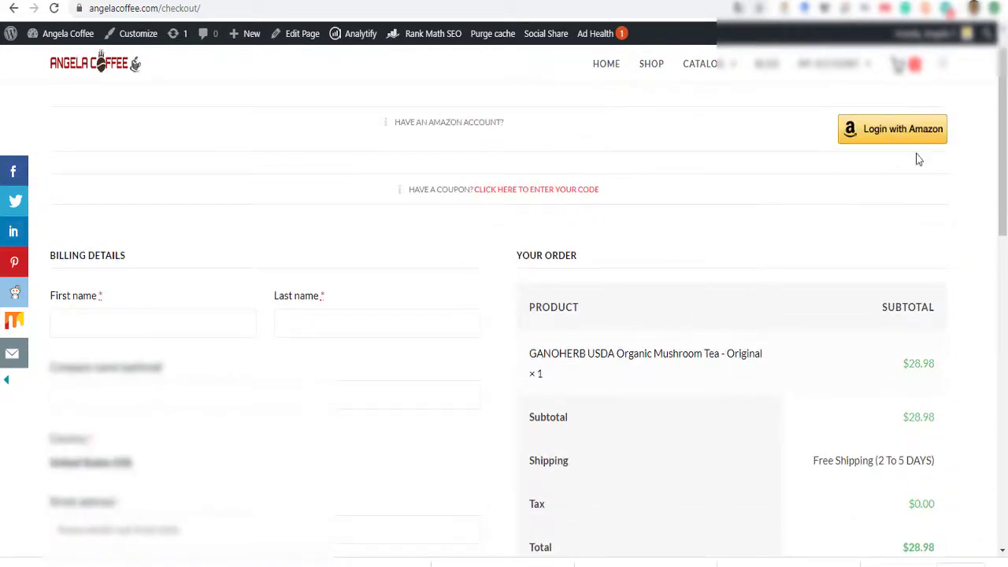
pyautogui.click(901, 137)
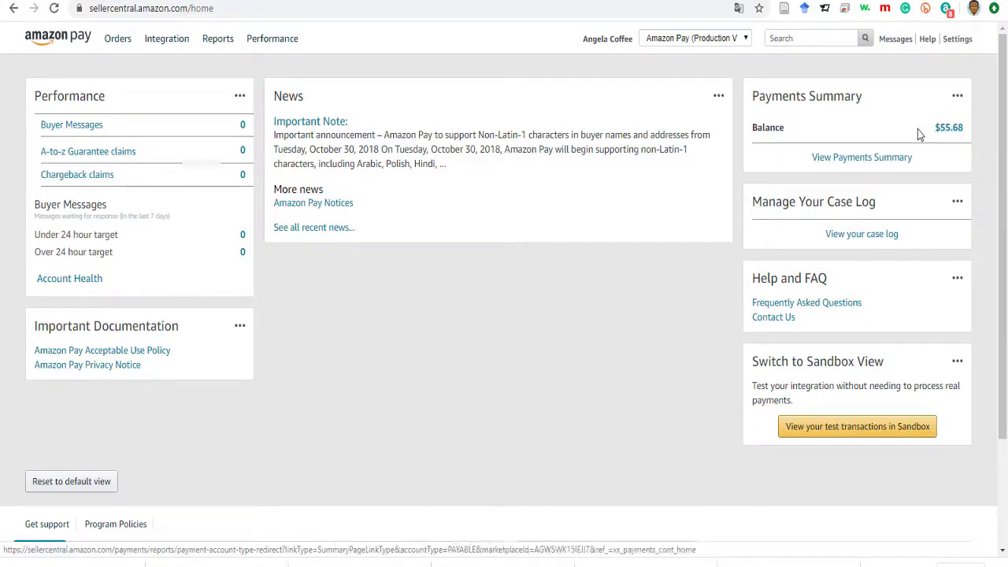
# Return to the WooCommerce order and review its item total, product name and shipping address
pyautogui.hotkey('ctrl', 'Tab')
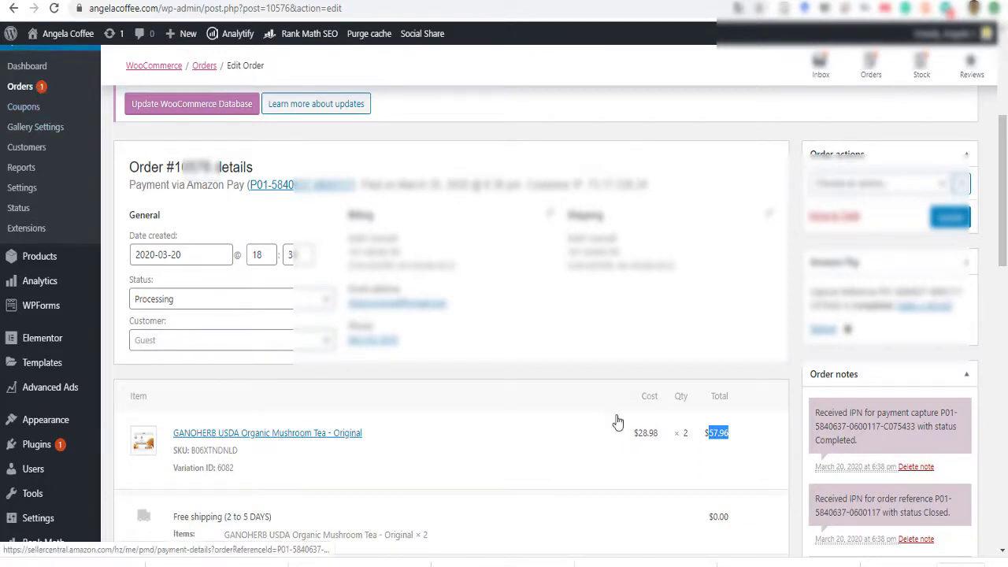
pyautogui.click(719, 432)
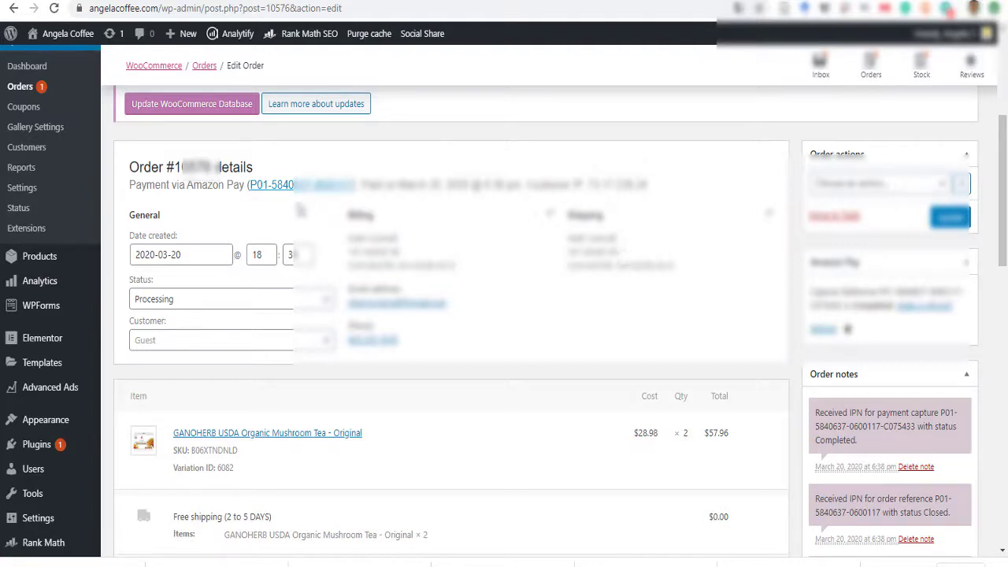
pyautogui.moveTo(376, 437); pyautogui.dragTo(168, 438)
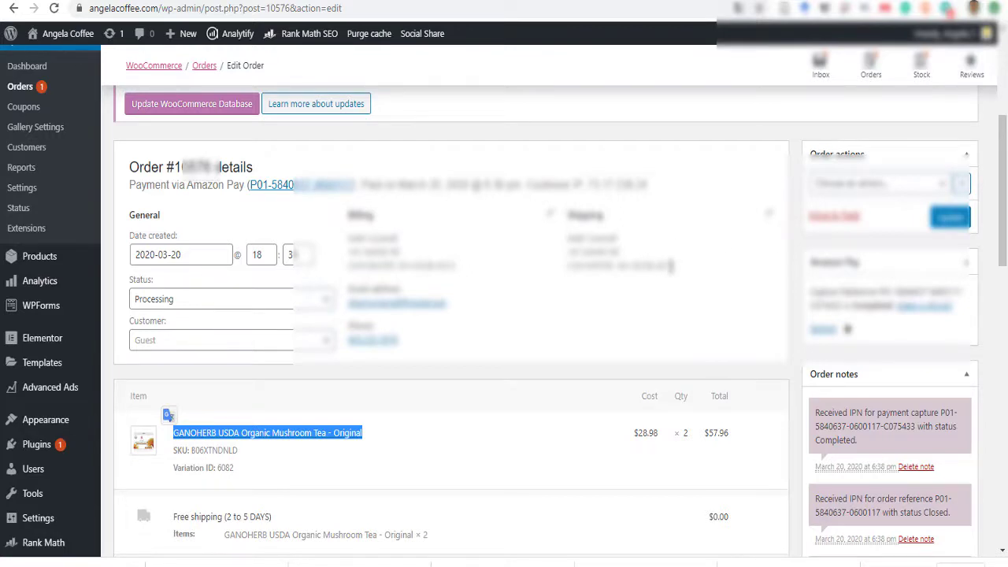
pyautogui.moveTo(674, 268); pyautogui.dragTo(570, 246)
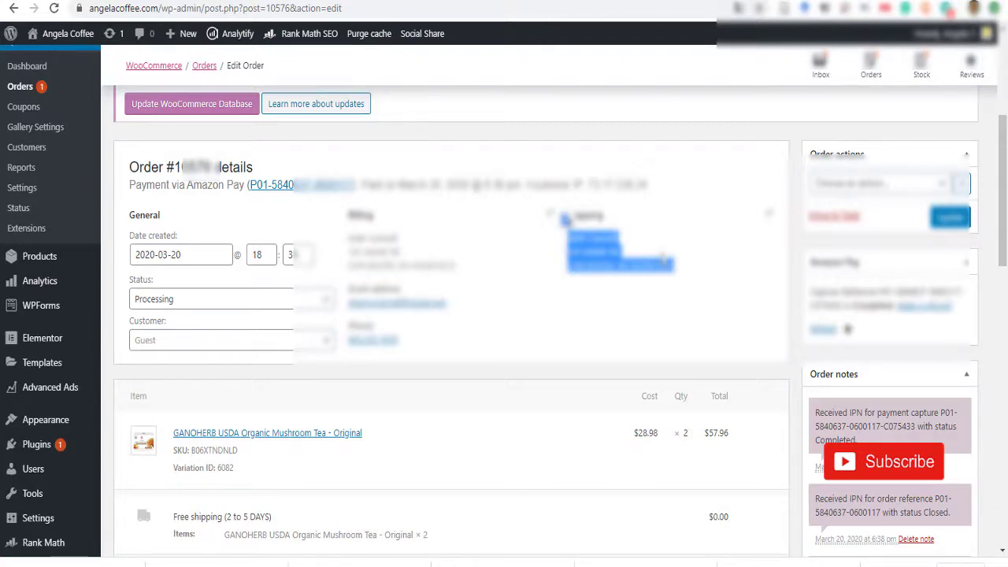
pyautogui.click(647, 562)
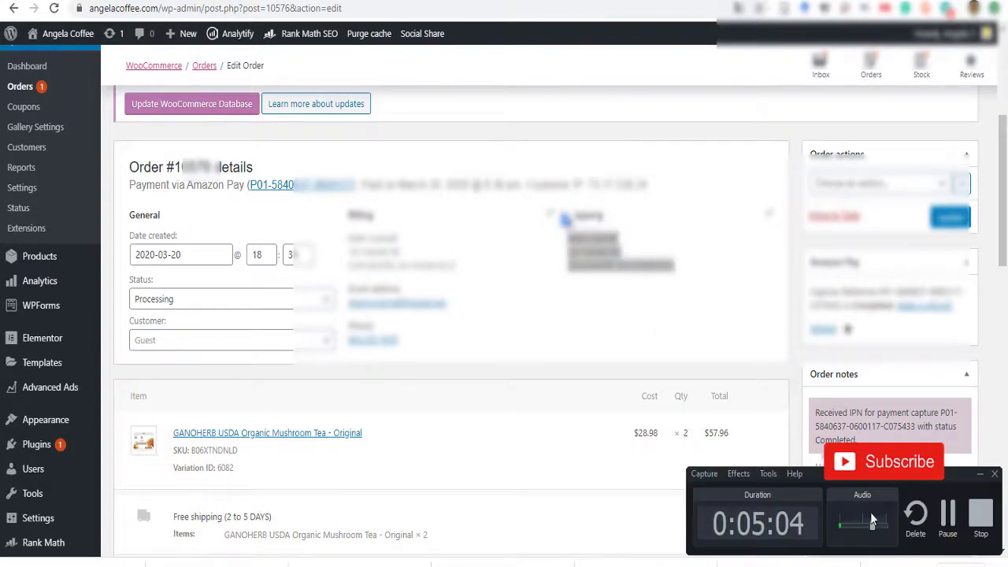
pyautogui.click(951, 514)
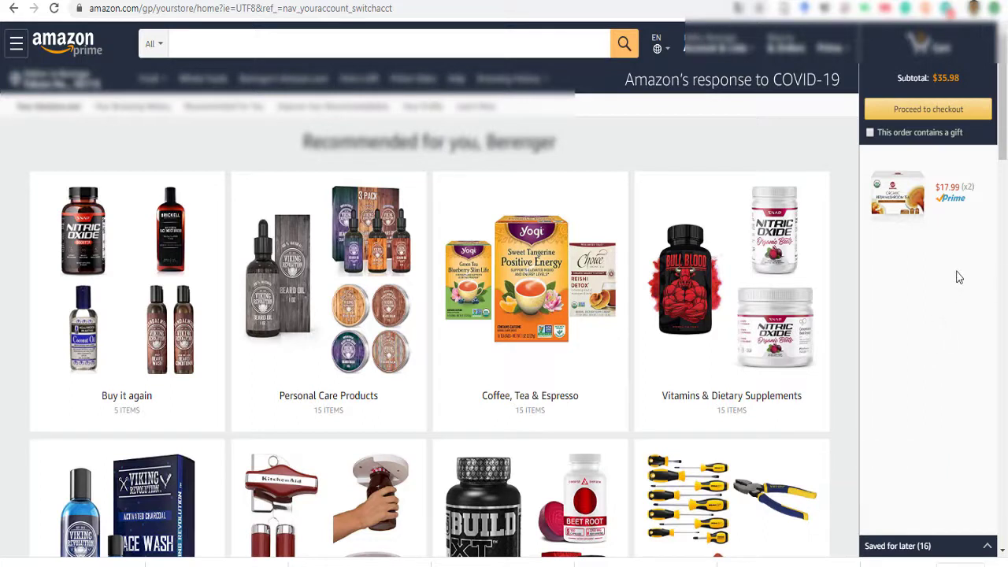
# Check the cart subtotal and the mushroom tea's unit price in the Amazon buyer account
pyautogui.moveTo(961, 81); pyautogui.dragTo(933, 79)
pyautogui.moveTo(934, 196)
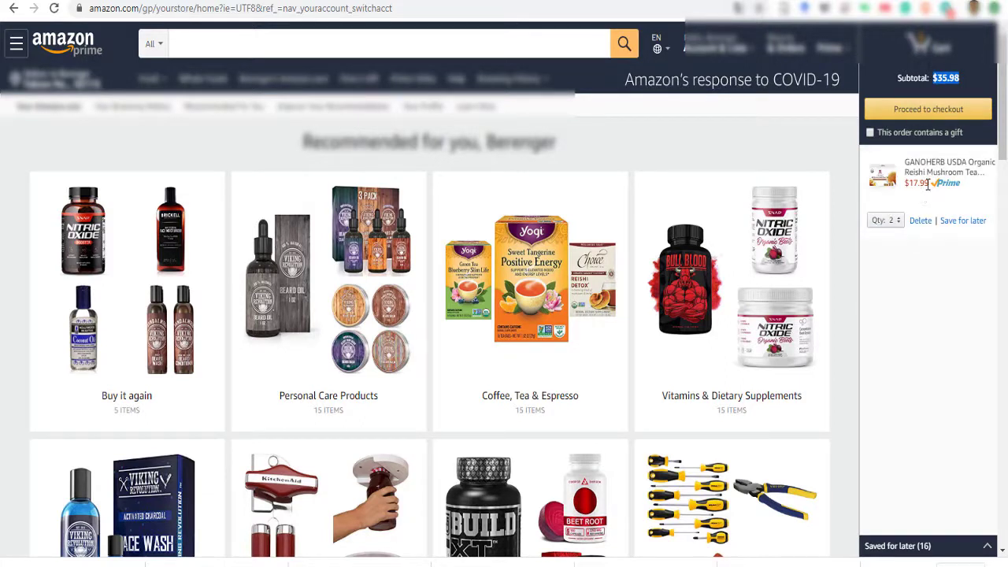
pyautogui.moveTo(929, 183); pyautogui.dragTo(904, 184)
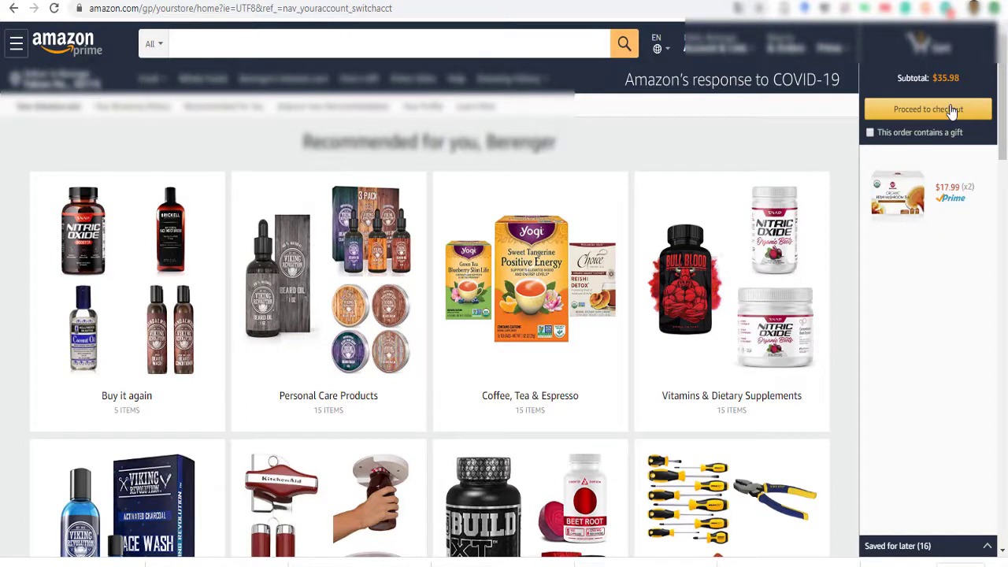
# Proceed to the Amazon checkout and review the order total
pyautogui.click(952, 110)
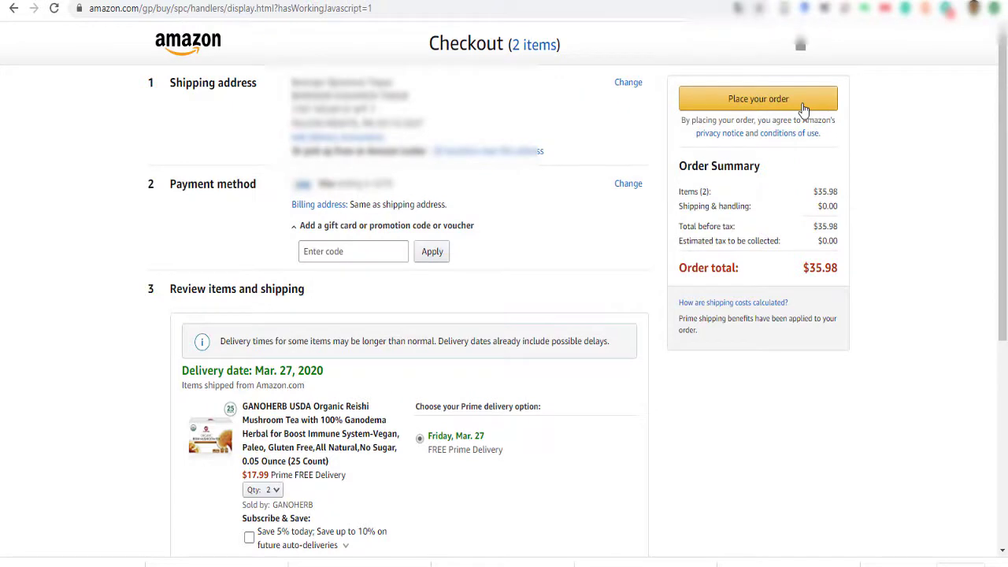
pyautogui.moveTo(804, 268); pyautogui.dragTo(832, 268)
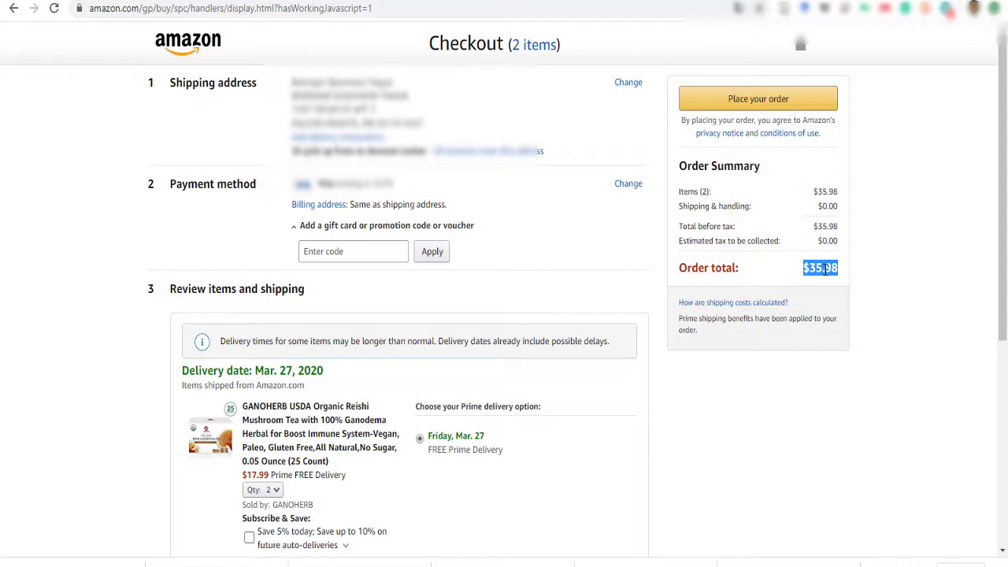
pyautogui.click(757, 6)
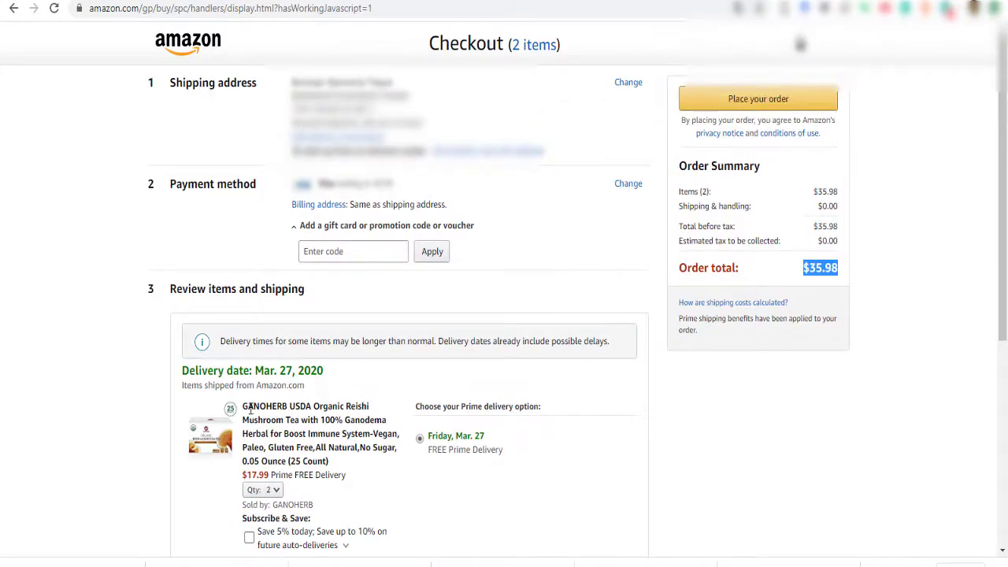
# Copy "GANOHERB USDA Organic Reishi Mushroom Tea with 100% Ganodema" from the checkout item and search for it on the Amazon Associates page
pyautogui.moveTo(244, 407); pyautogui.dragTo(329, 424)
pyautogui.moveTo(393, 419); pyautogui.dragTo(388, 426)
pyautogui.hotkey('ctrl', 'c')
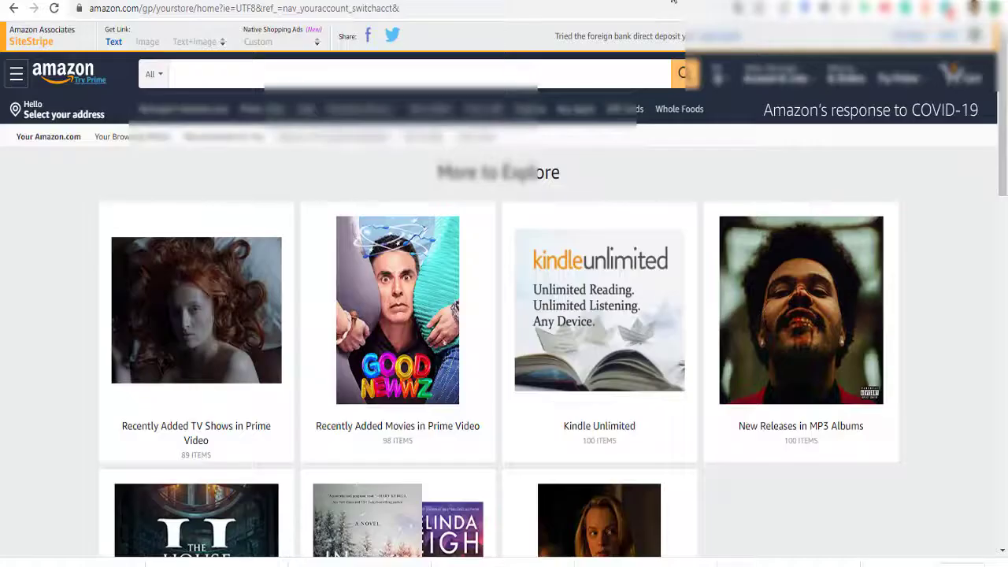
pyautogui.click(432, 69)
pyautogui.hotkey('ctrl', 'v')
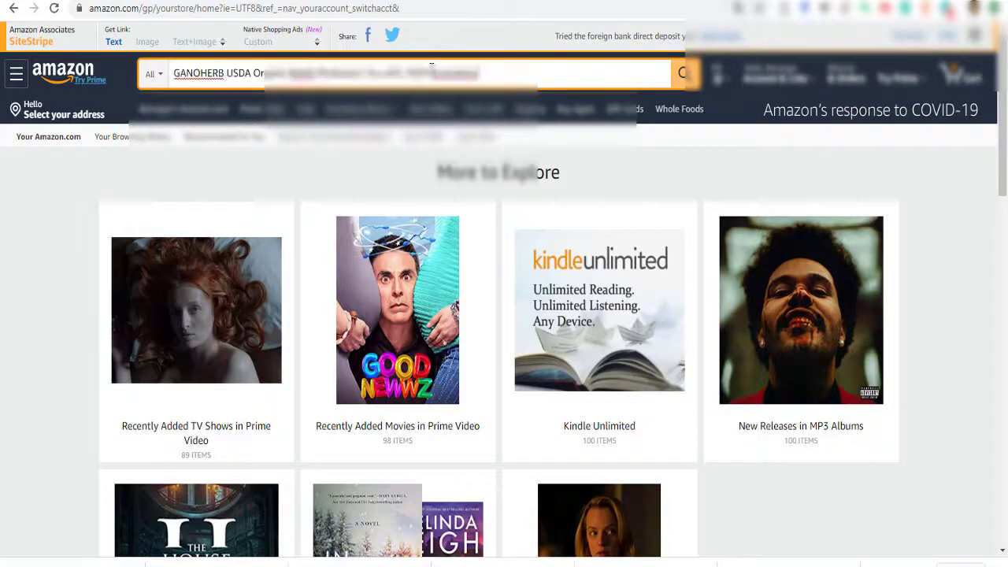
pyautogui.press('Return')
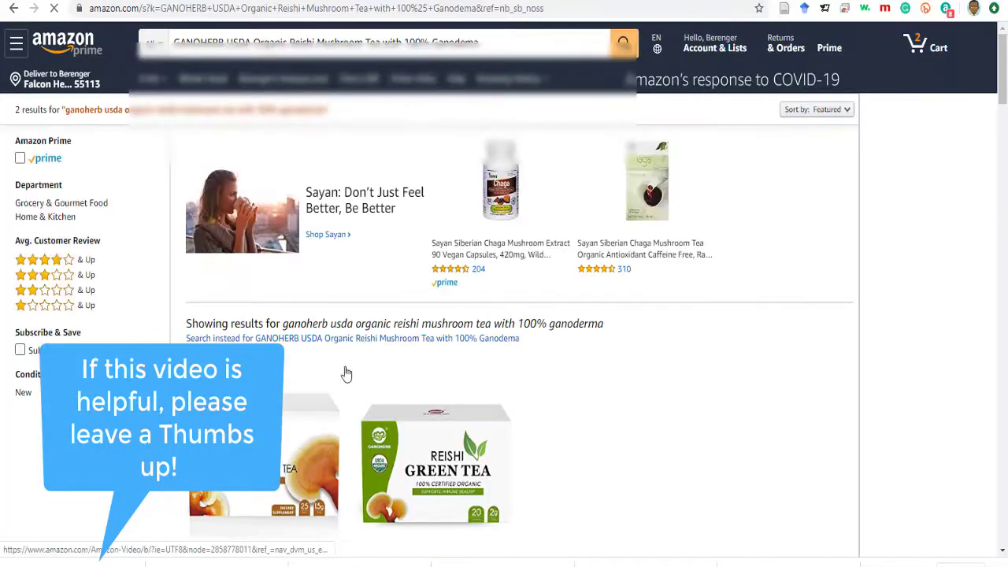
# Open the Sayan brand store from the search results and browse its product categories
pyautogui.scroll(-3, 354, 453)
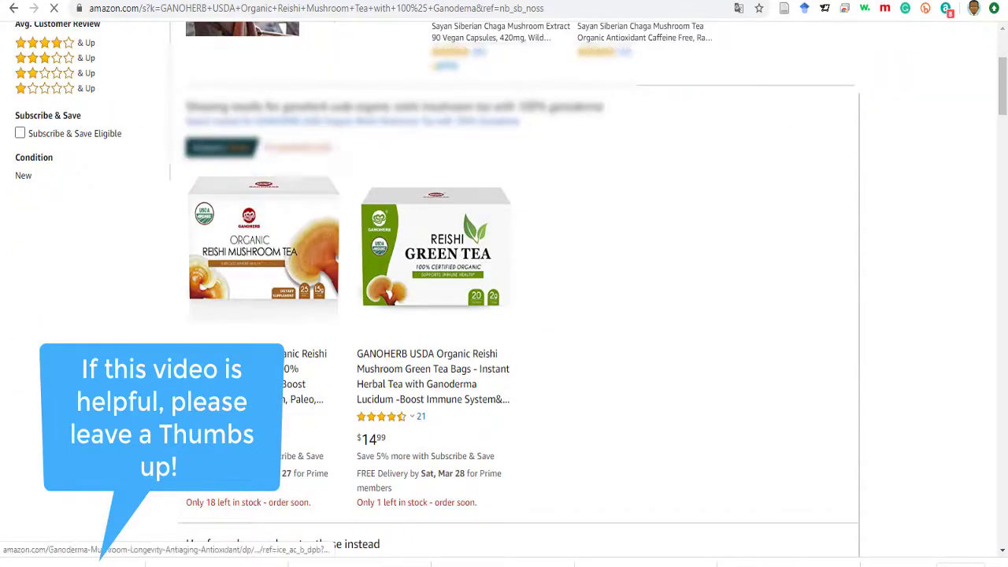
pyautogui.click(249, 232)
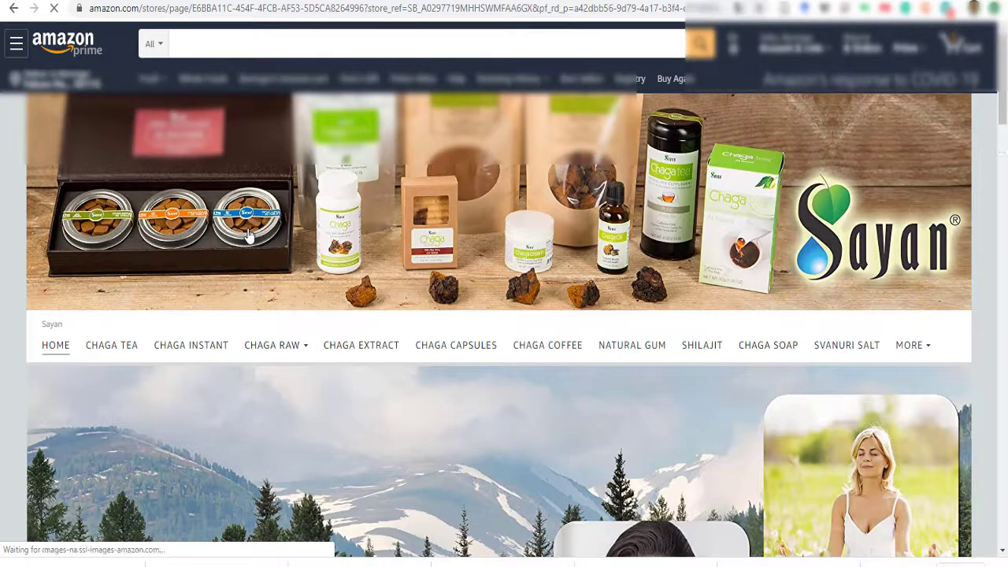
pyautogui.scroll(-2, 448, 388)
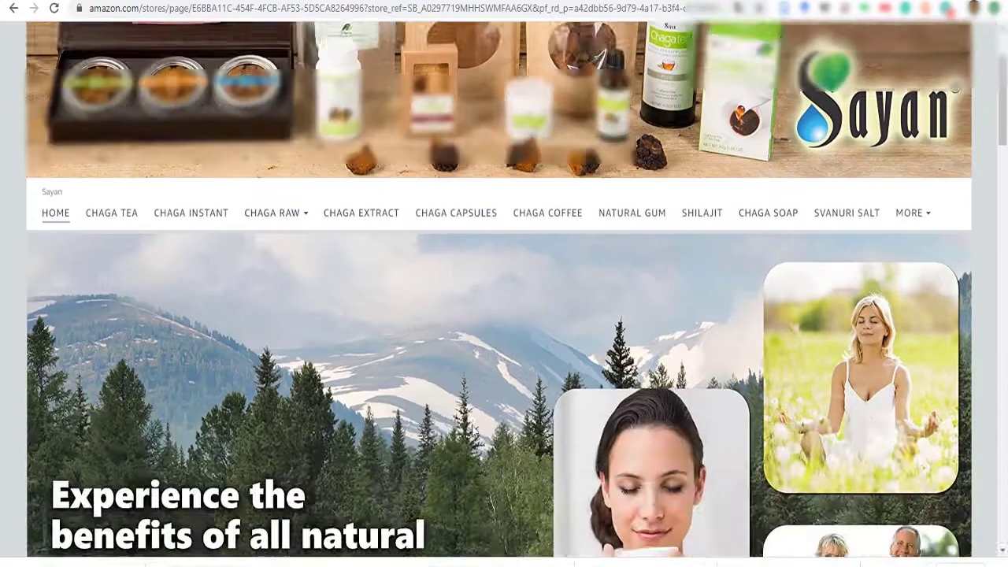
pyautogui.scroll(-3, 473, 431)
pyautogui.scroll(4, 504, 414)
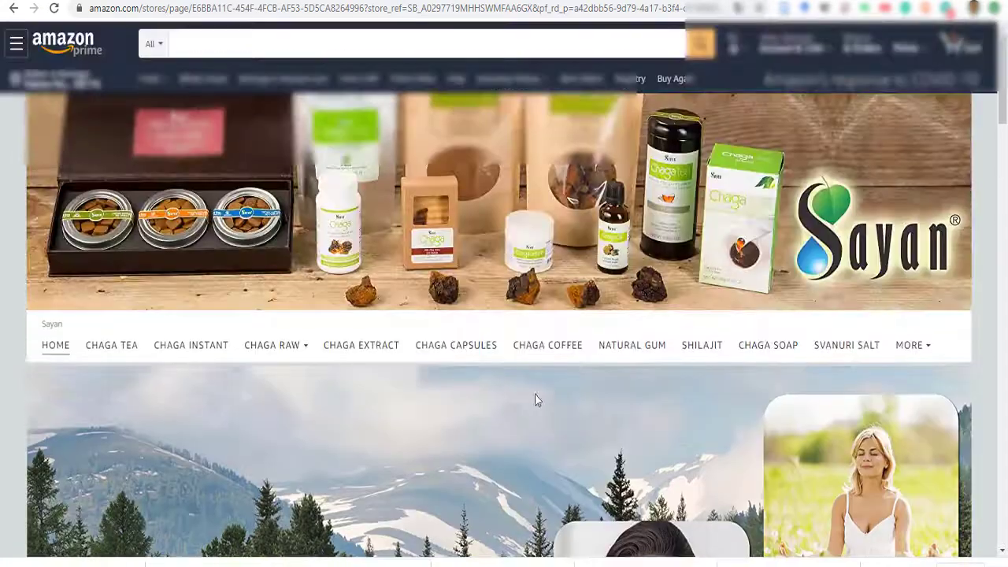
pyautogui.scroll(-12, 535, 400)
pyautogui.scroll(-5, 638, 381)
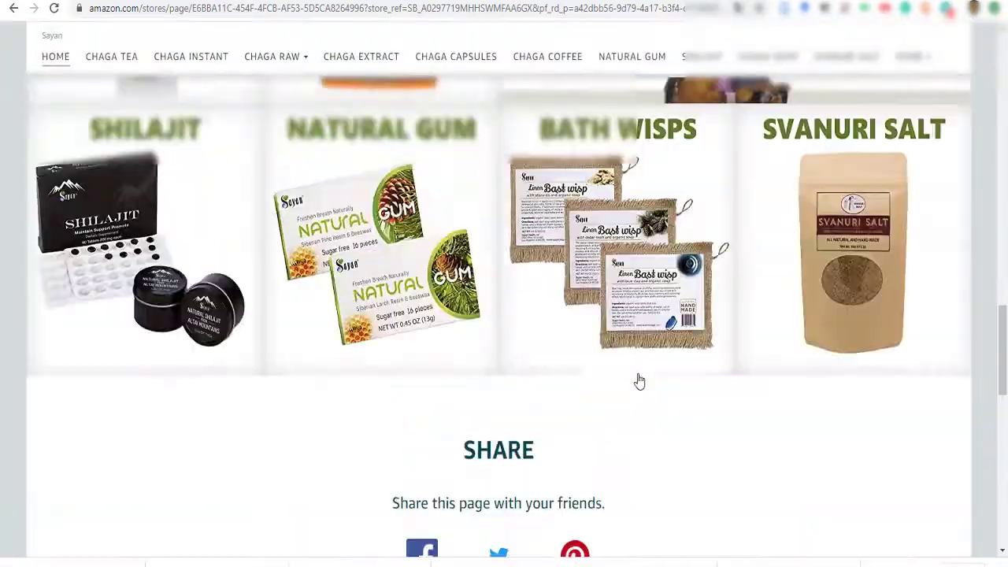
# Return to the Amazon search results and open the GANOHERB USDA Organic Reishi Mushroom Tea product page to review its details
pyautogui.scroll(15, 628, 299)
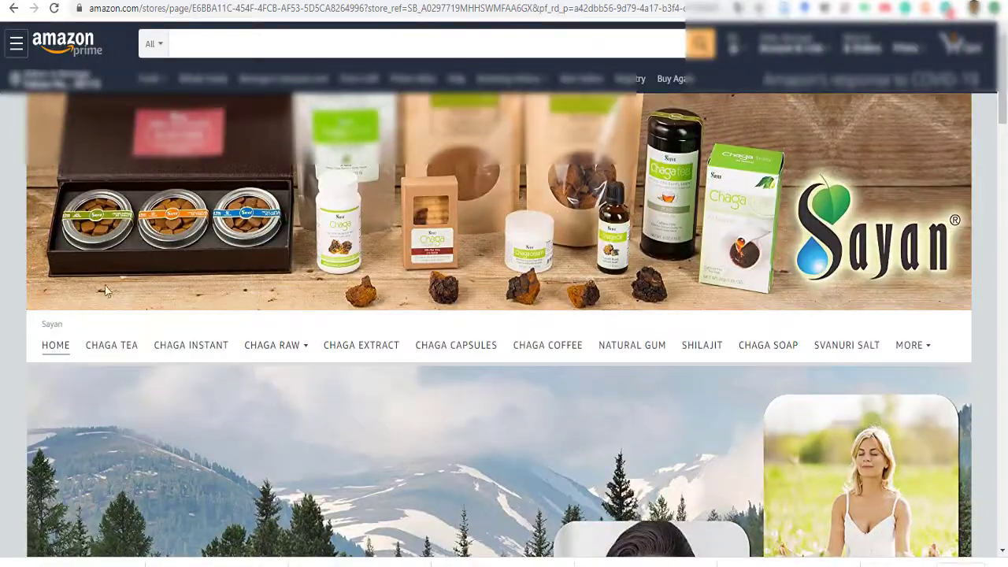
pyautogui.click(14, 9)
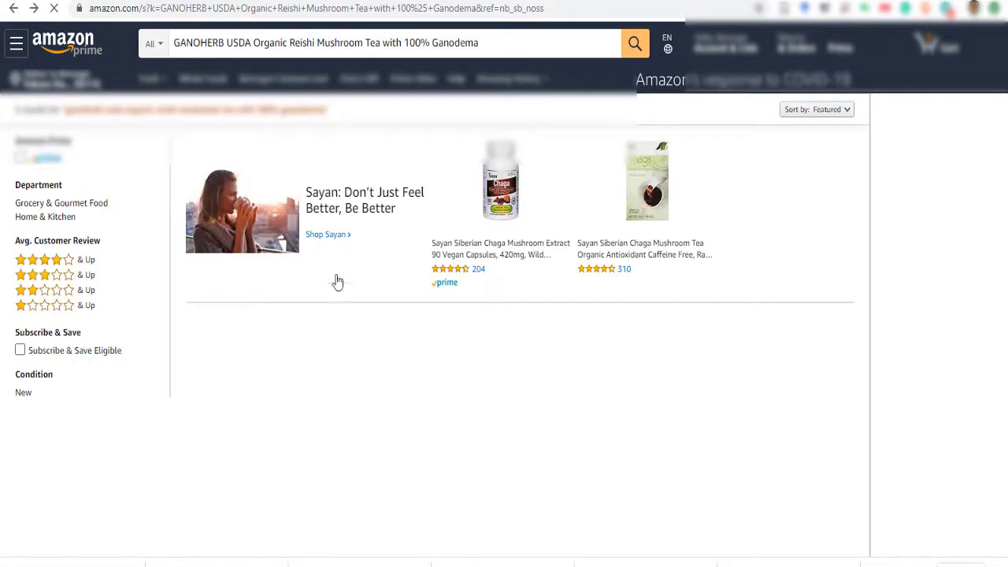
pyautogui.scroll(-3, 231, 208)
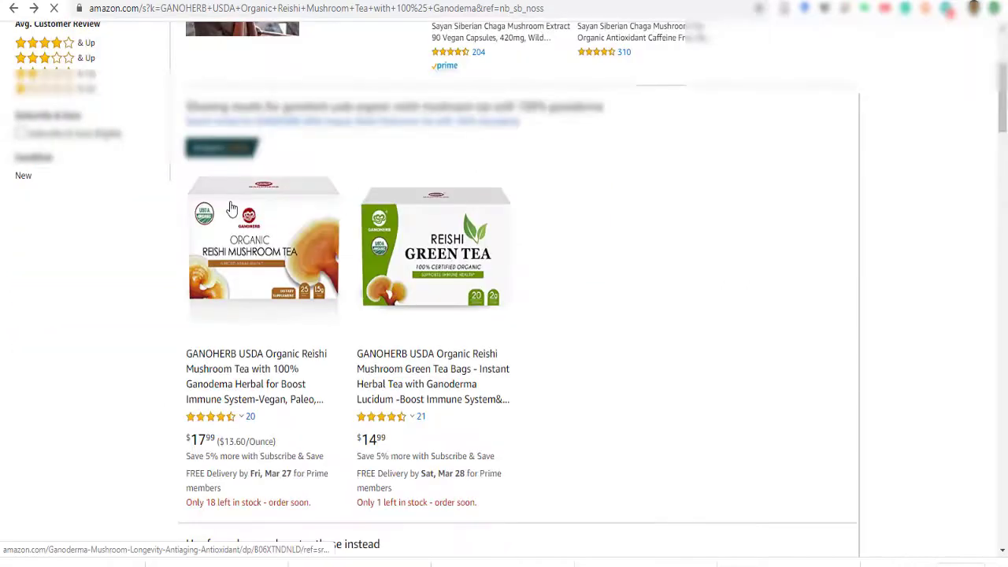
pyautogui.click(231, 208)
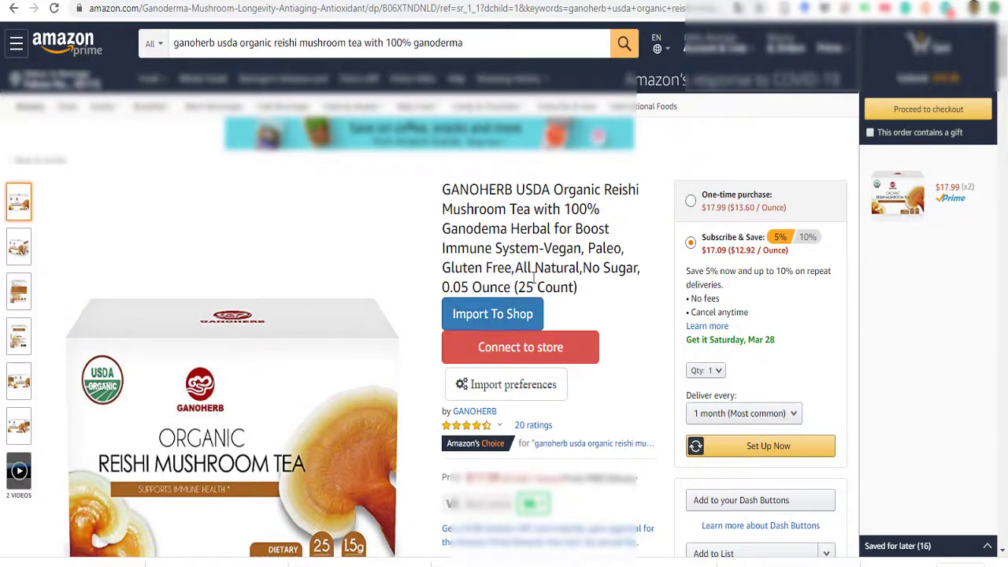
pyautogui.scroll(-3, 582, 281)
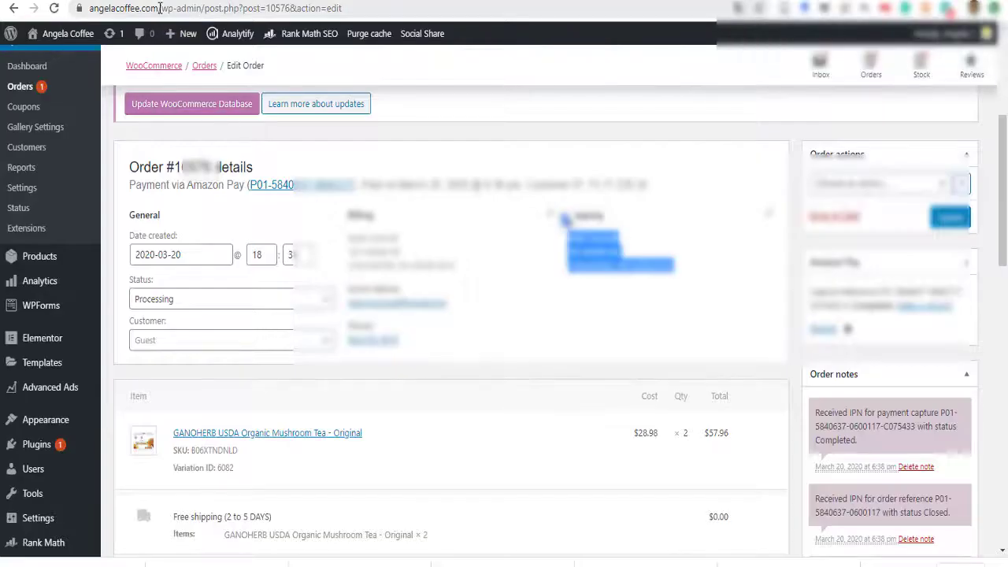
# Highlight the store's domain in the web address of the WooCommerce order page and clear the selection
pyautogui.moveTo(187, 8); pyautogui.dragTo(90, 7)
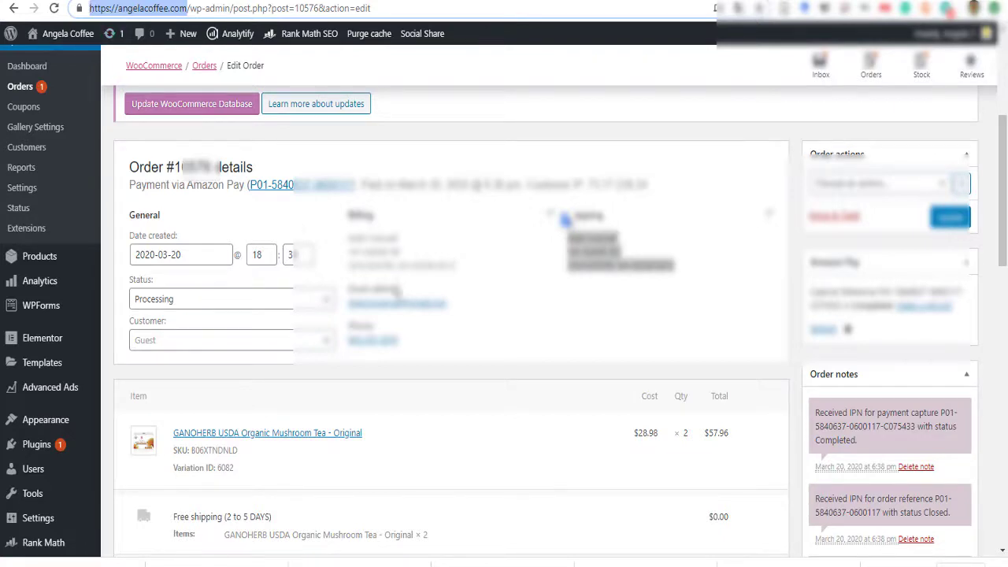
pyautogui.click(565, 374)
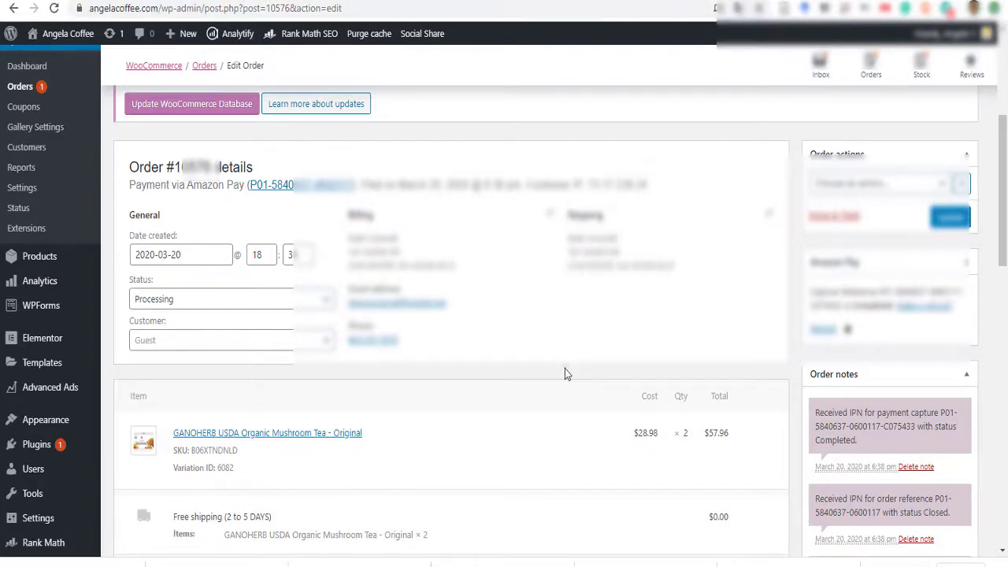